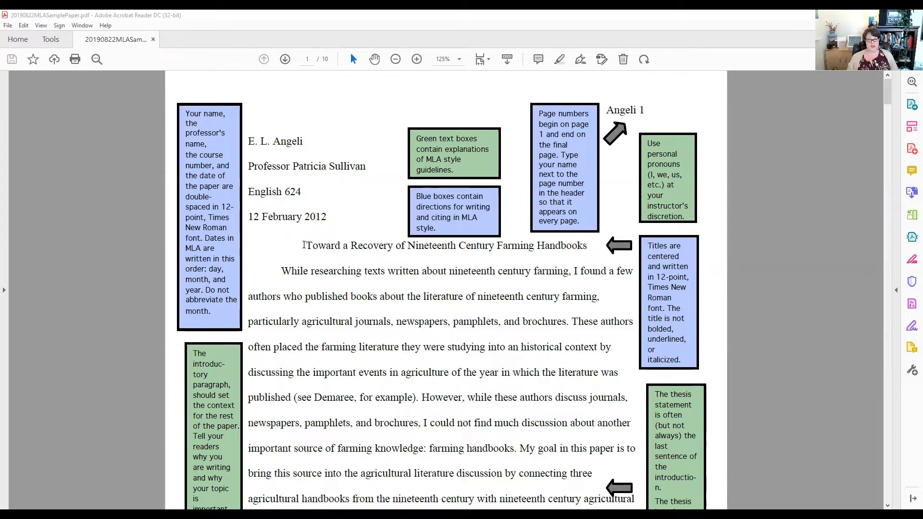
Step: Highlight the title line of the MLA sample paper to examine its placement and formatting
{"action": "left_click_drag", "start_coordinate": [304, 245], "coordinate": [544, 246]}
{"action": "left_click", "coordinate": [548, 253]}
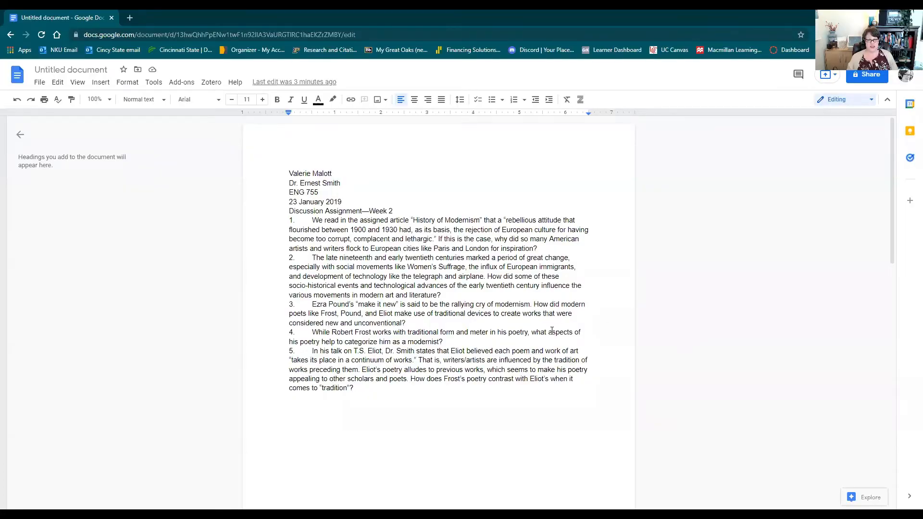
Step: Switch to the Google Docs paper and double-space its heading lines, title and five discussion questions
{"action": "scroll", "coordinate": [552, 330], "scroll_direction": "down", "scroll_amount": 7}
{"action": "scroll", "coordinate": [542, 319], "scroll_direction": "up", "scroll_amount": 6}
{"action": "scroll", "coordinate": [440, 214], "scroll_direction": "up", "scroll_amount": 1}
{"action": "left_click_drag", "start_coordinate": [288, 172], "coordinate": [355, 292]}
{"action": "scroll", "coordinate": [354, 293], "scroll_direction": "up", "scroll_amount": 2}
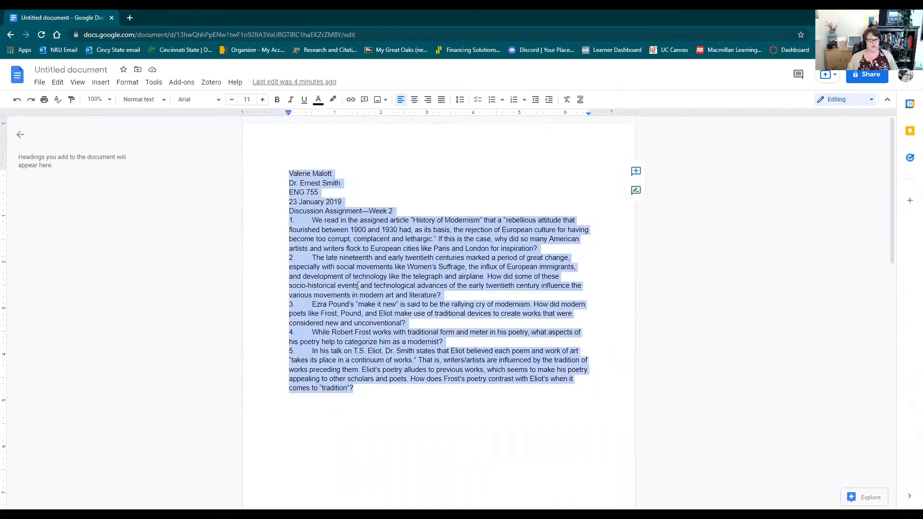
{"action": "left_click", "coordinate": [123, 87]}
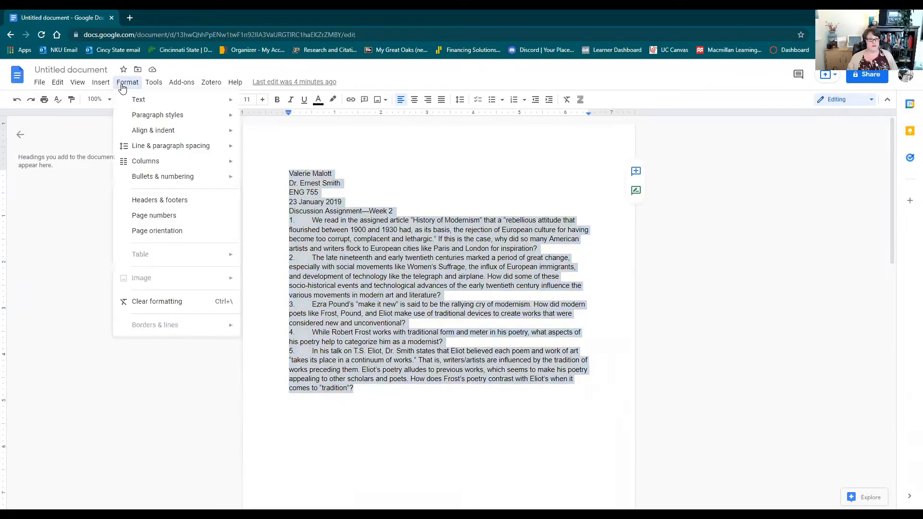
{"action": "mouse_move", "coordinate": [151, 146]}
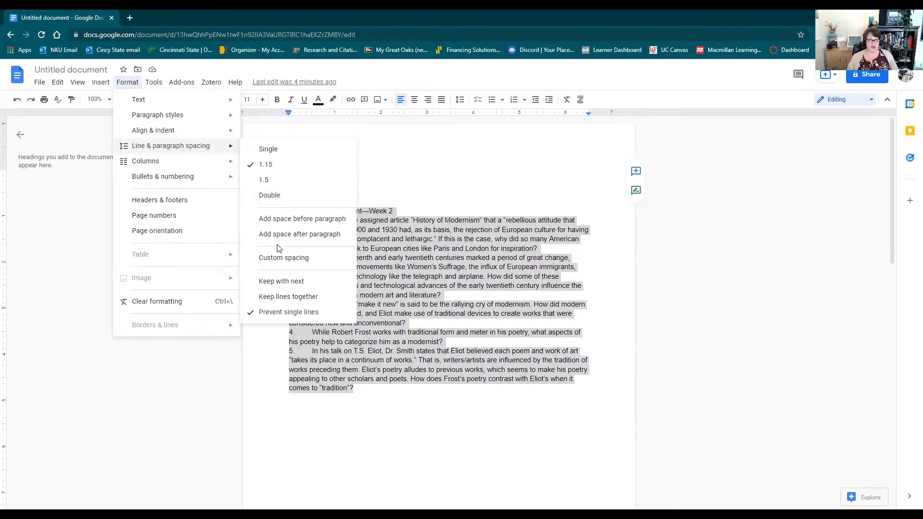
{"action": "left_click", "coordinate": [264, 198]}
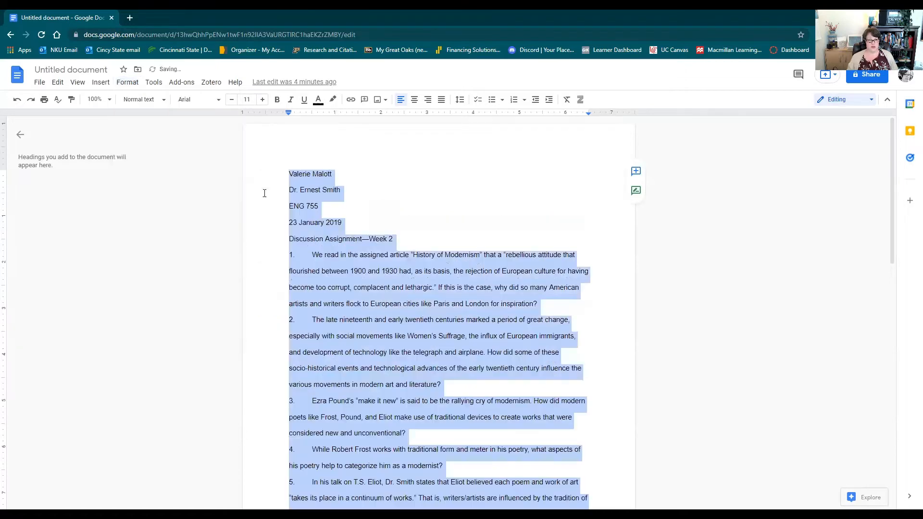
{"action": "left_click", "coordinate": [400, 195]}
{"action": "scroll", "coordinate": [438, 236], "scroll_direction": "down", "scroll_amount": 4}
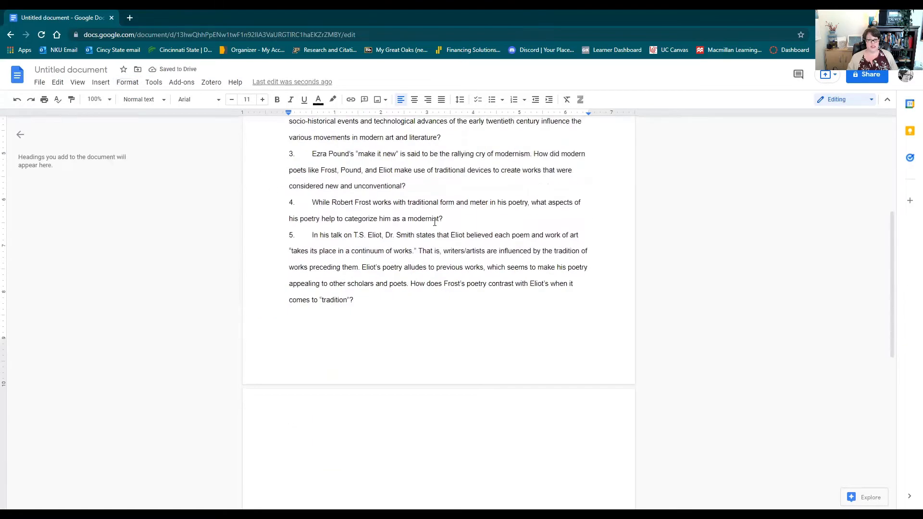
{"action": "scroll", "coordinate": [432, 225], "scroll_direction": "up", "scroll_amount": 4}
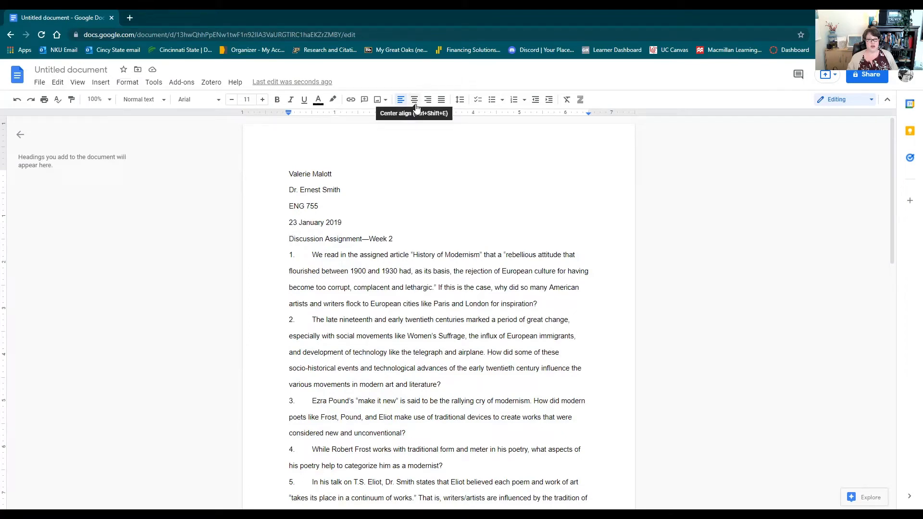
Step: Center the title line "Discussion Assignment—Week 2" above the discussion questions
{"action": "left_click_drag", "start_coordinate": [290, 239], "coordinate": [393, 239]}
{"action": "left_click", "coordinate": [288, 238]}
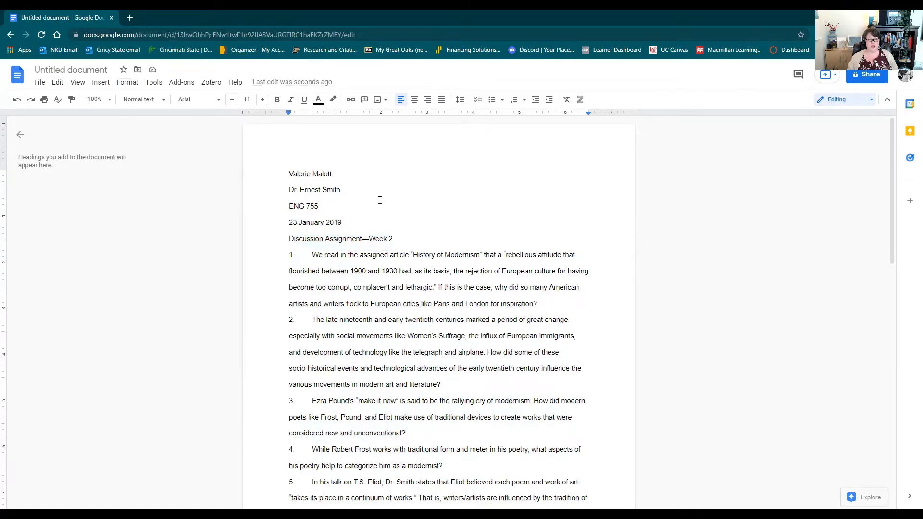
{"action": "left_click", "coordinate": [415, 101]}
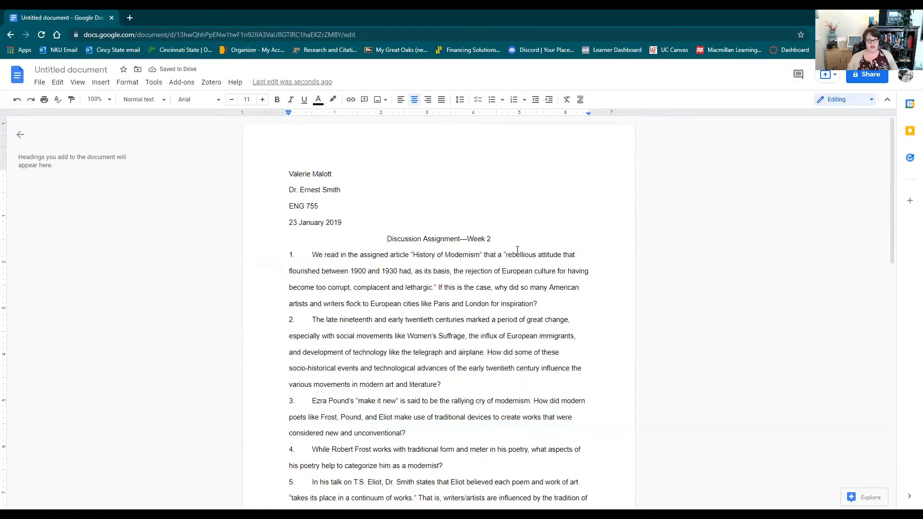
Step: Add a right-aligned page header containing the author's last name followed by the number 1
{"action": "double_click", "coordinate": [592, 135]}
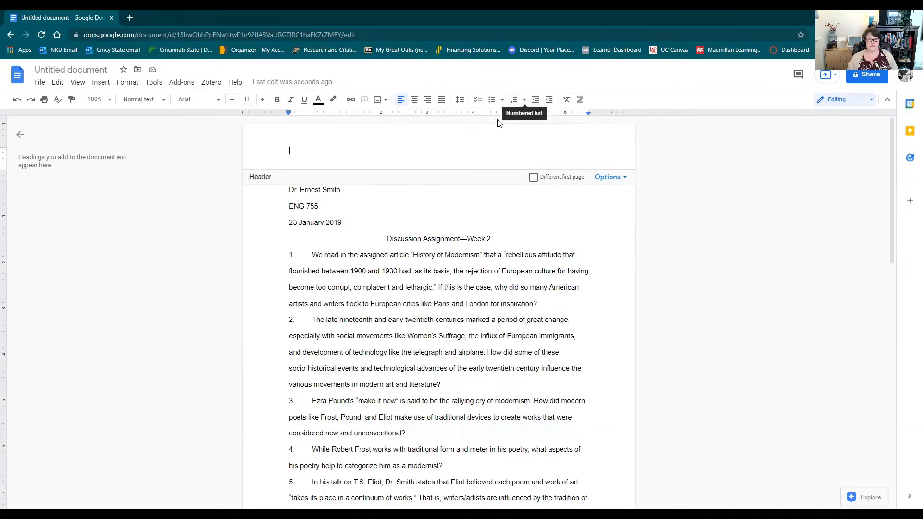
{"action": "left_click", "coordinate": [429, 102]}
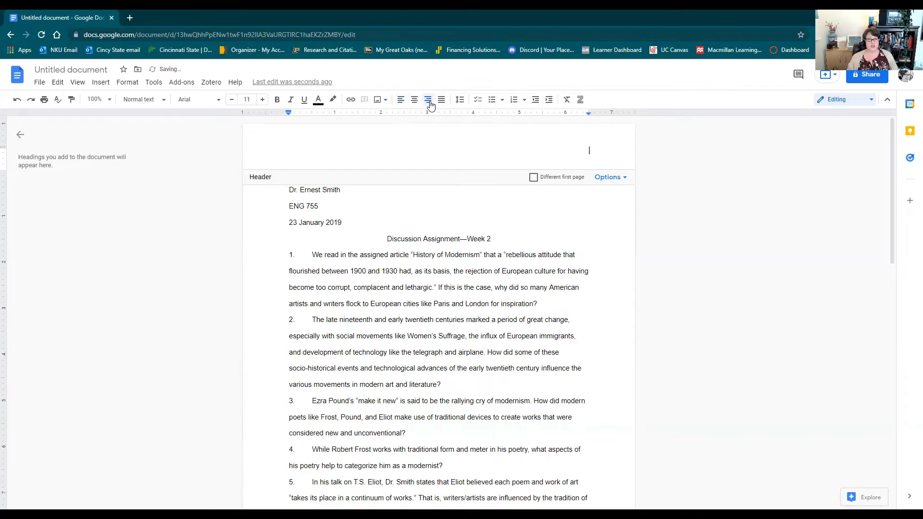
{"action": "type", "text": "Ma"}
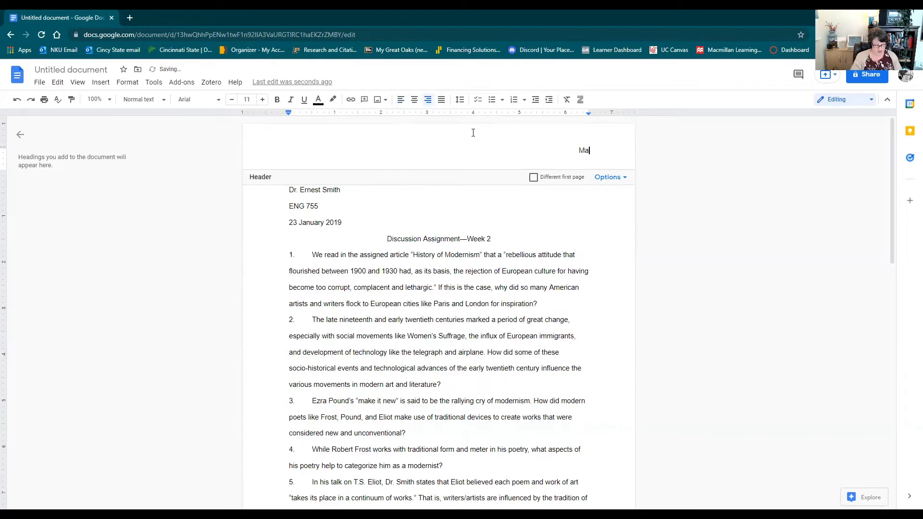
{"action": "type", "text": "lott 1"}
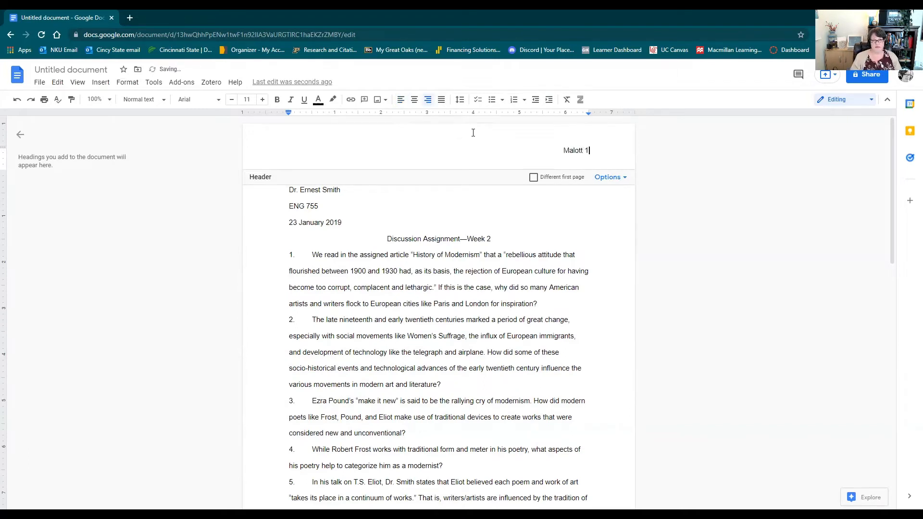
Step: Insert automatic header page numbers starting at 1 and shown on the first page, and delete the manually entered 1
{"action": "left_click", "coordinate": [609, 178]}
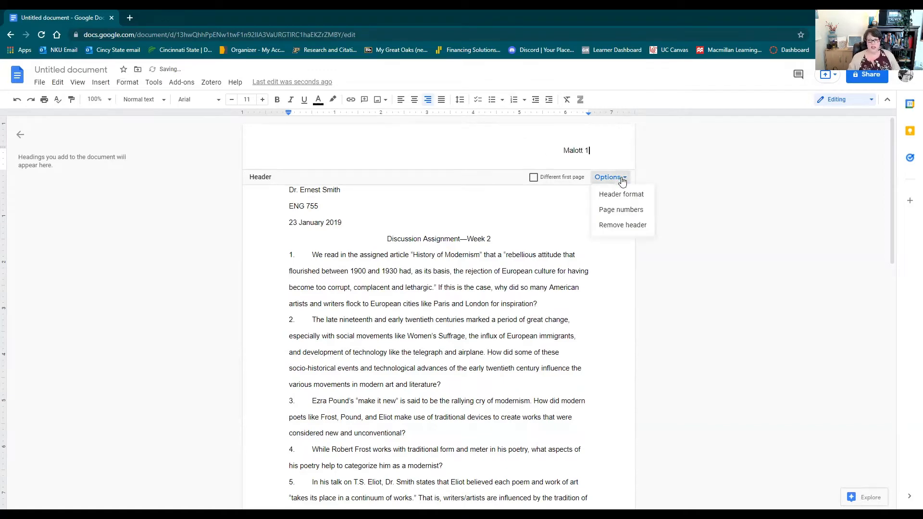
{"action": "left_click", "coordinate": [608, 177]}
{"action": "left_click", "coordinate": [623, 181]}
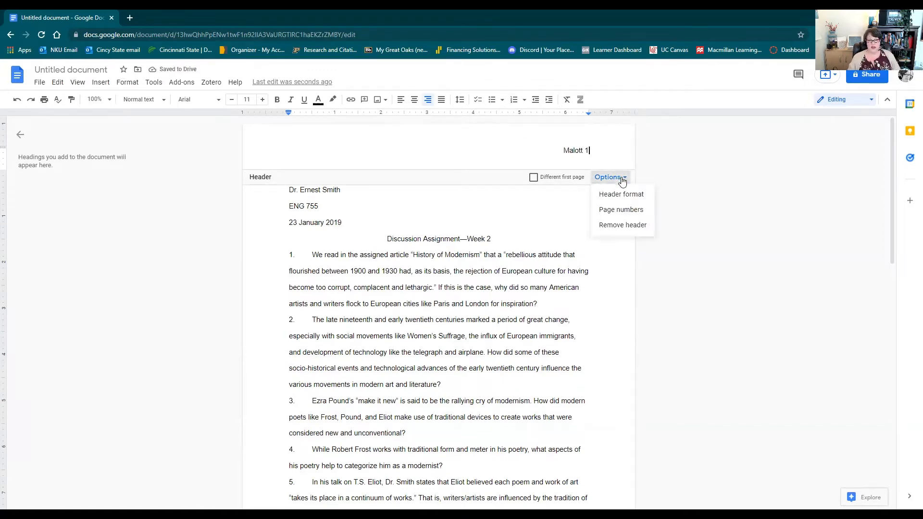
{"action": "left_click", "coordinate": [619, 211]}
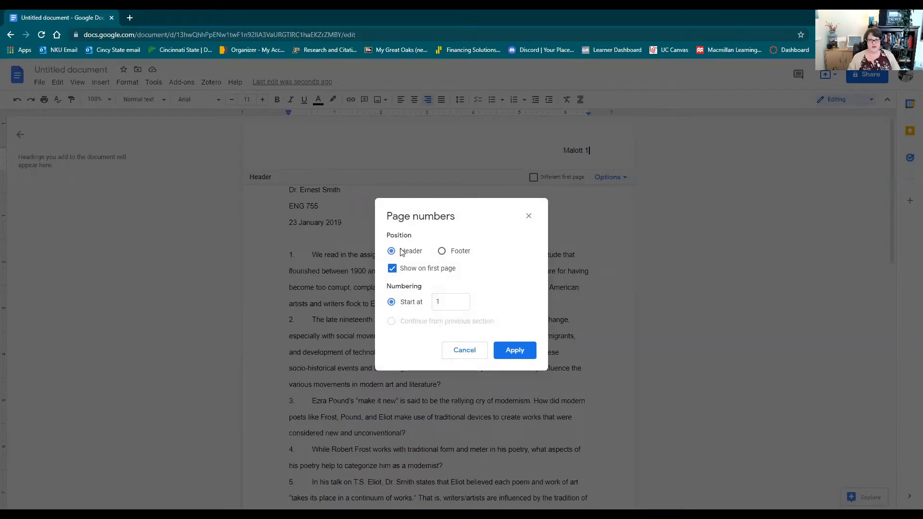
{"action": "left_click", "coordinate": [514, 351]}
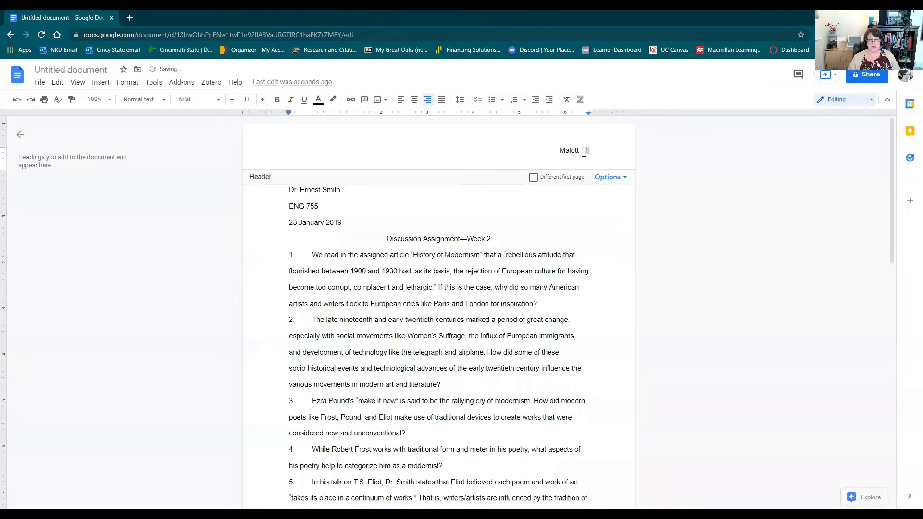
{"action": "key", "text": "BackSpace"}
{"action": "left_click", "coordinate": [618, 178]}
{"action": "left_click", "coordinate": [618, 178]}
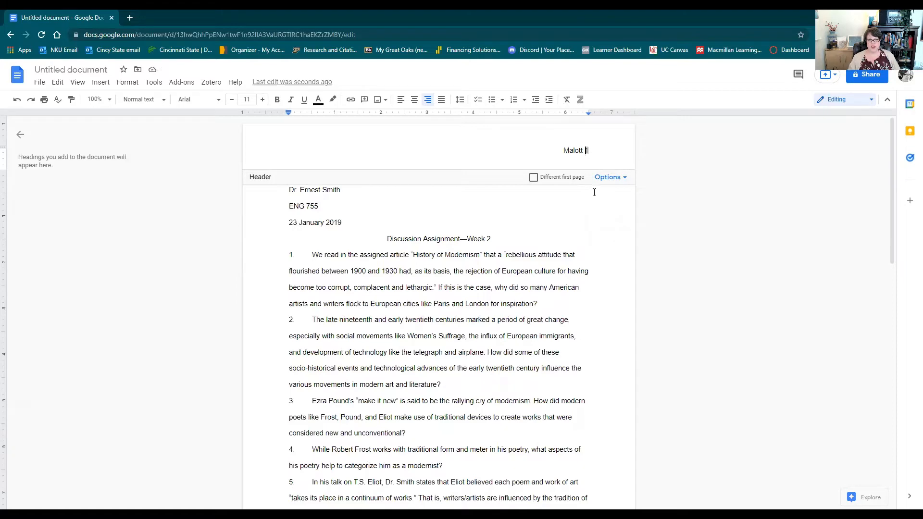
{"action": "scroll", "coordinate": [586, 307], "scroll_direction": "down", "scroll_amount": 3}
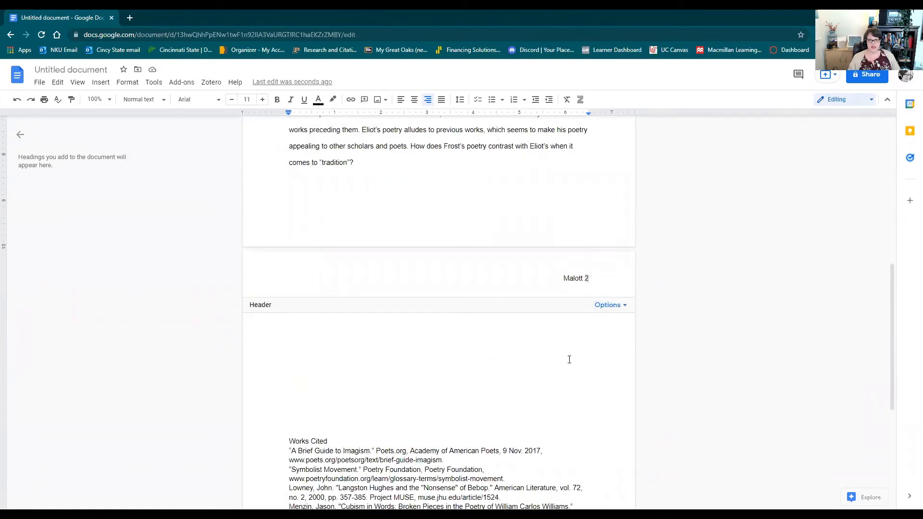
{"action": "scroll", "coordinate": [569, 359], "scroll_direction": "up", "scroll_amount": 8}
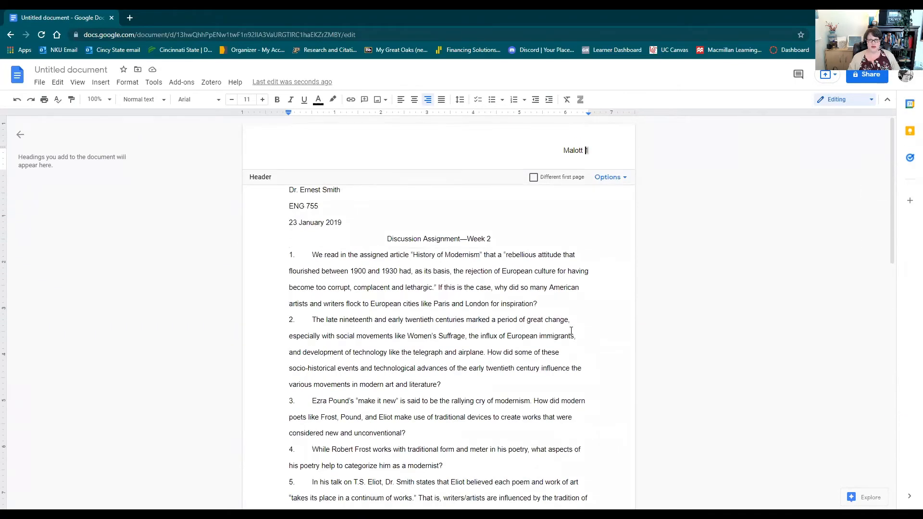
{"action": "left_click", "coordinate": [494, 208]}
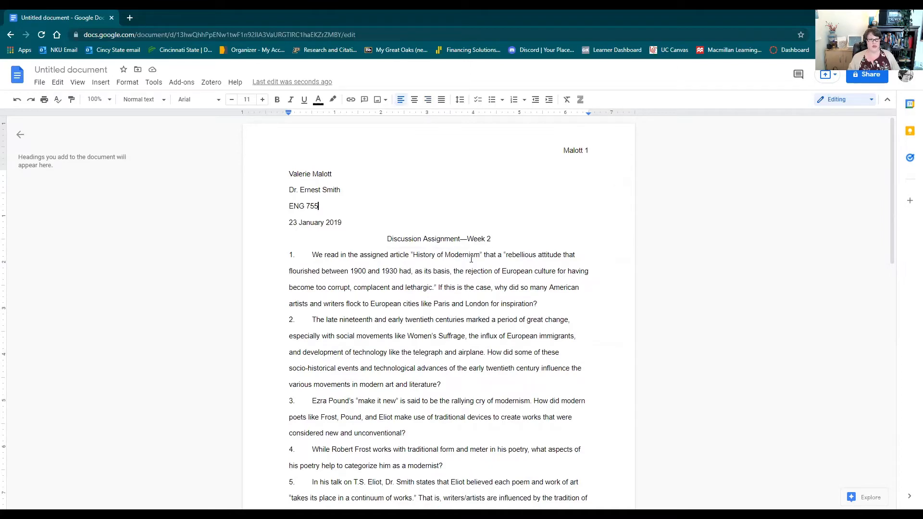
{"action": "scroll", "coordinate": [472, 268], "scroll_direction": "down", "scroll_amount": 3}
{"action": "scroll", "coordinate": [308, 162], "scroll_direction": "up", "scroll_amount": 3}
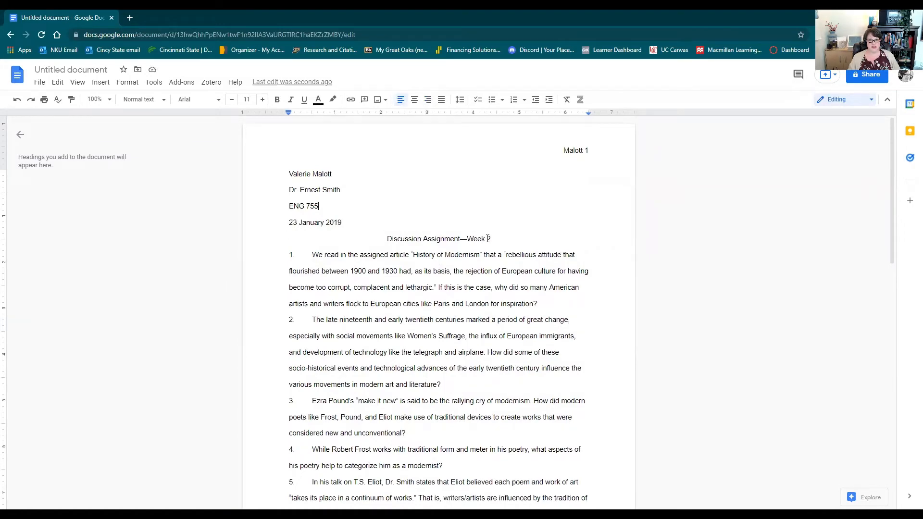
Step: Delete the blank lines above the Works Cited heading so it starts at the top of the second page
{"action": "scroll", "coordinate": [511, 280], "scroll_direction": "down", "scroll_amount": 5}
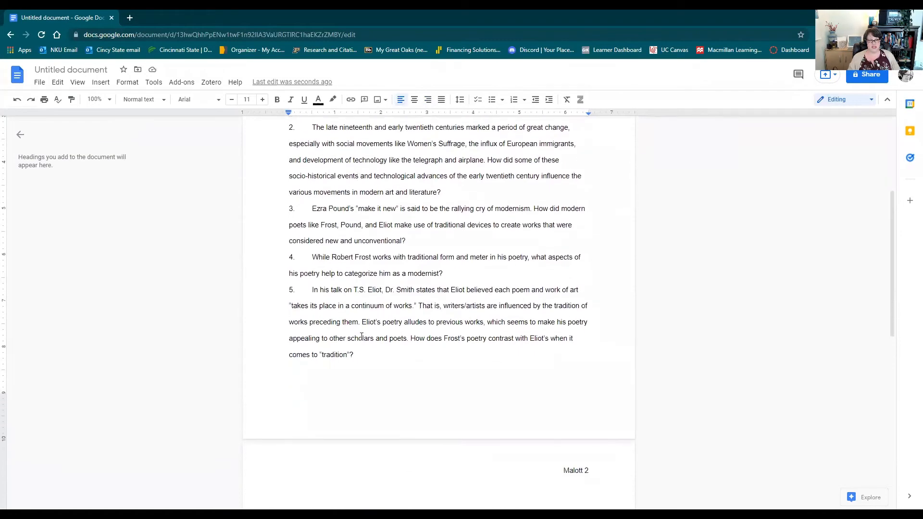
{"action": "scroll", "coordinate": [359, 342], "scroll_direction": "down", "scroll_amount": 5}
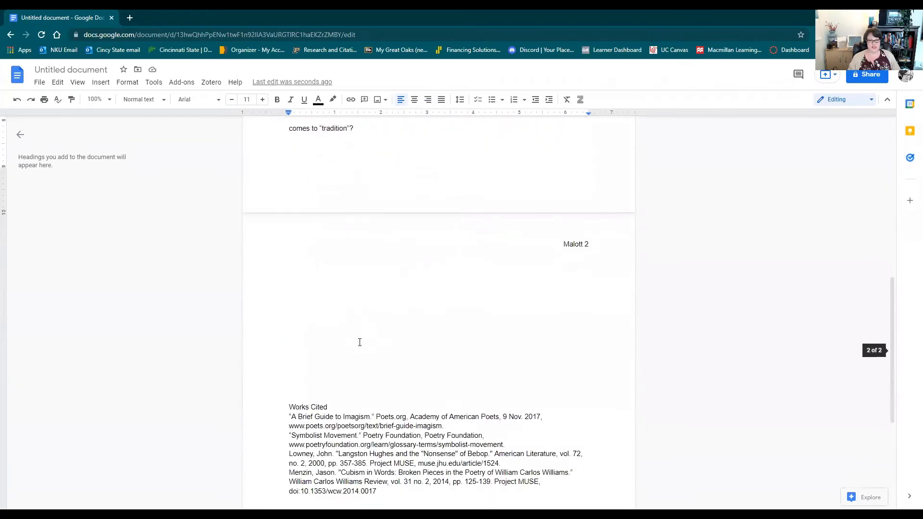
{"action": "left_click", "coordinate": [296, 208]}
{"action": "scroll", "coordinate": [449, 293], "scroll_direction": "up", "scroll_amount": 3}
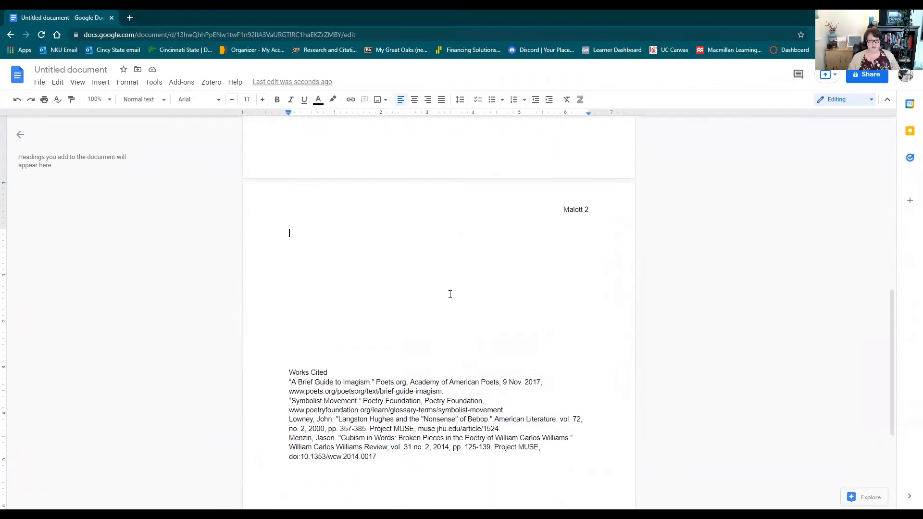
{"action": "scroll", "coordinate": [428, 294], "scroll_direction": "down", "scroll_amount": 1}
{"action": "key", "text": "Delete"}
{"action": "key", "text": "Delete"}
{"action": "key", "text": "Delete"}
{"action": "key", "text": "Delete"}
{"action": "key", "text": "Delete"}
{"action": "key", "text": "Delete"}
{"action": "key", "text": "Delete"}
{"action": "key", "text": "Delete"}
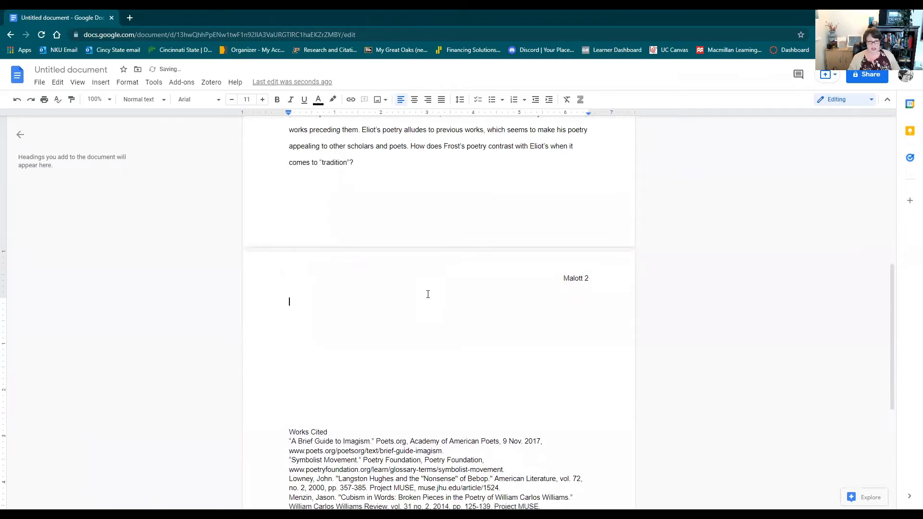
{"action": "key", "text": "Delete"}
{"action": "key", "text": "Delete"}
{"action": "key", "text": "Delete"}
{"action": "key", "text": "Delete"}
{"action": "key", "text": "Delete"}
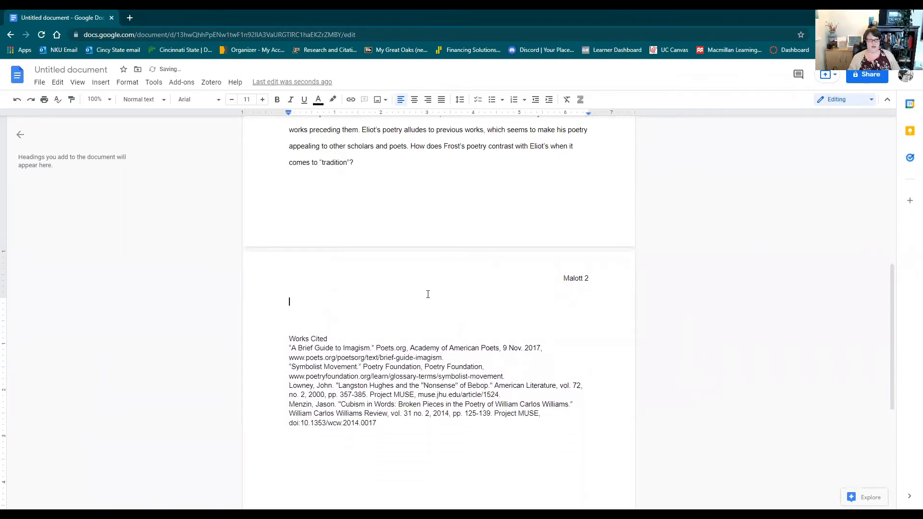
{"action": "key", "text": "Delete"}
{"action": "key", "text": "Delete"}
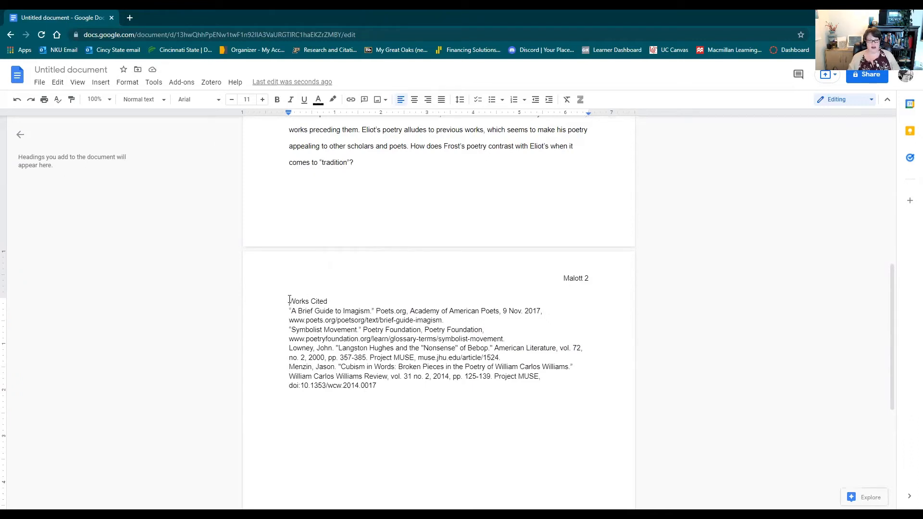
Step: Double-space the Works Cited heading and all its entries, and center the heading
{"action": "left_click_drag", "start_coordinate": [289, 299], "coordinate": [401, 384]}
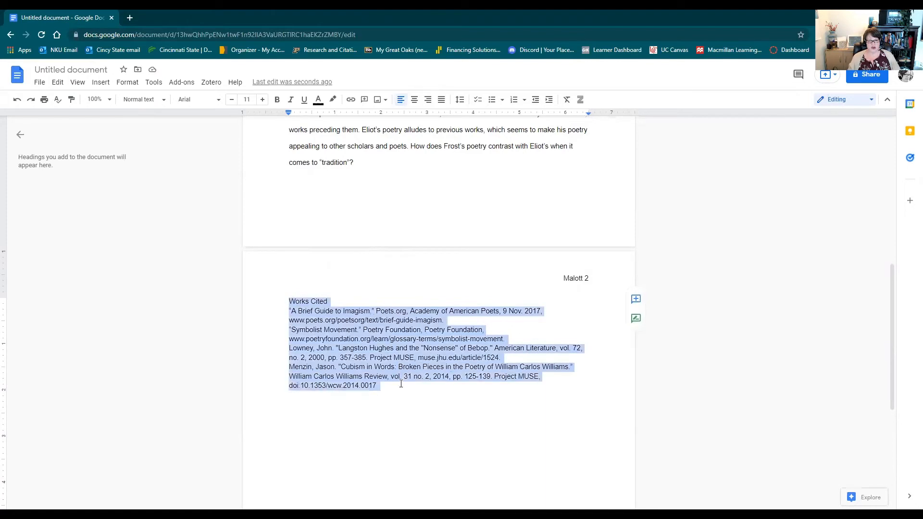
{"action": "left_click", "coordinate": [127, 82]}
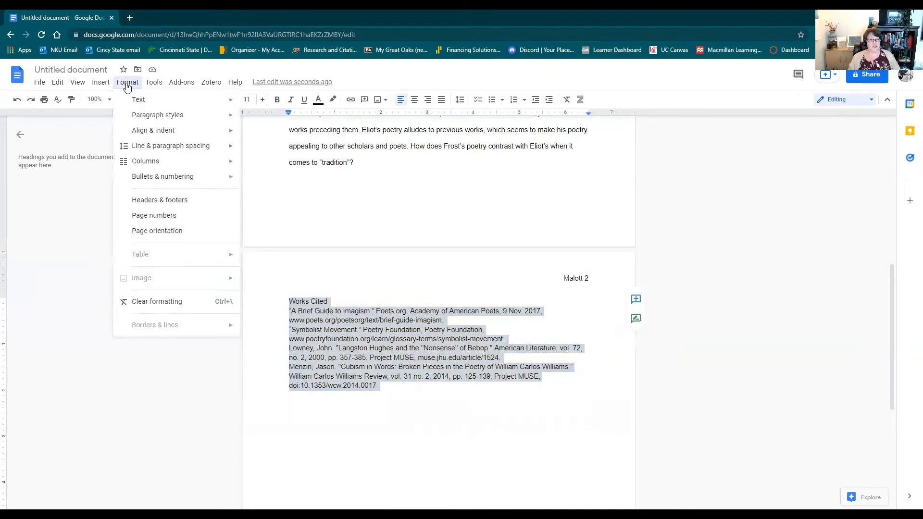
{"action": "mouse_move", "coordinate": [159, 146]}
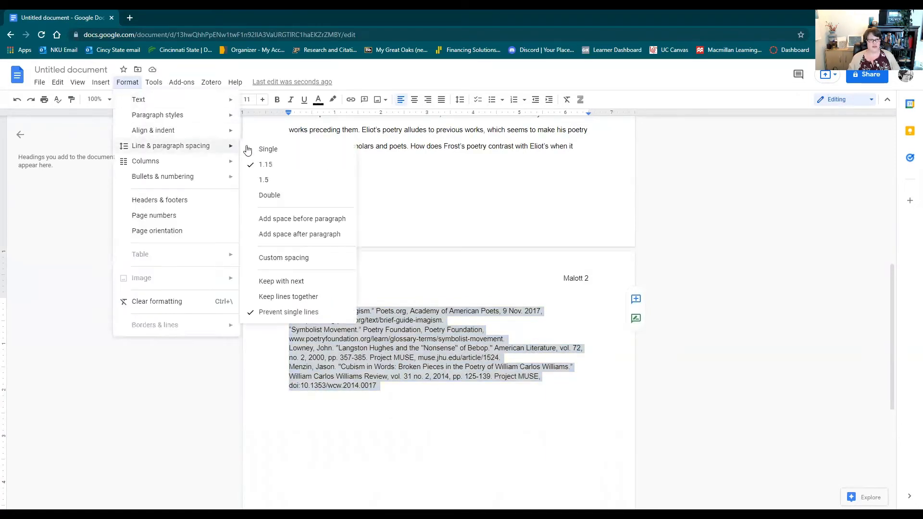
{"action": "left_click", "coordinate": [277, 197]}
{"action": "left_click", "coordinate": [502, 344]}
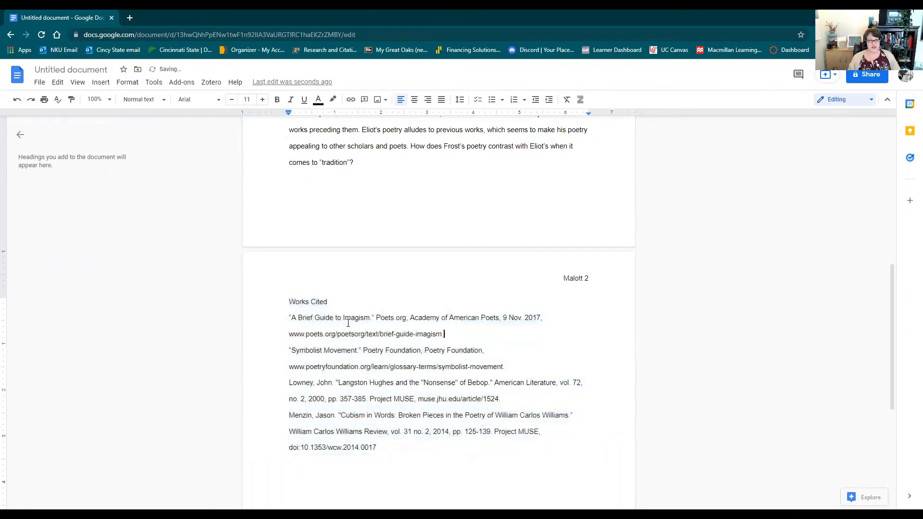
{"action": "left_click", "coordinate": [290, 301]}
{"action": "left_click", "coordinate": [416, 101]}
{"action": "scroll", "coordinate": [393, 330], "scroll_direction": "down", "scroll_amount": 3}
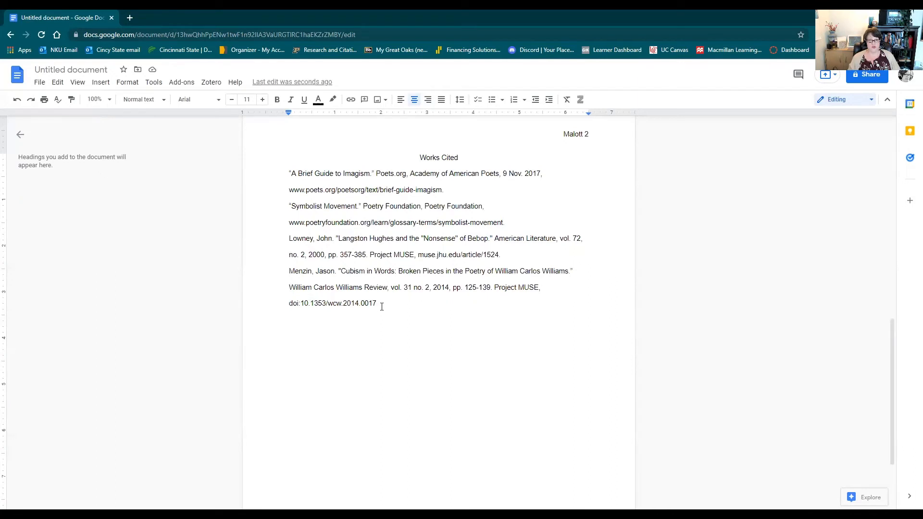
{"action": "left_click_drag", "start_coordinate": [382, 304], "coordinate": [284, 176]}
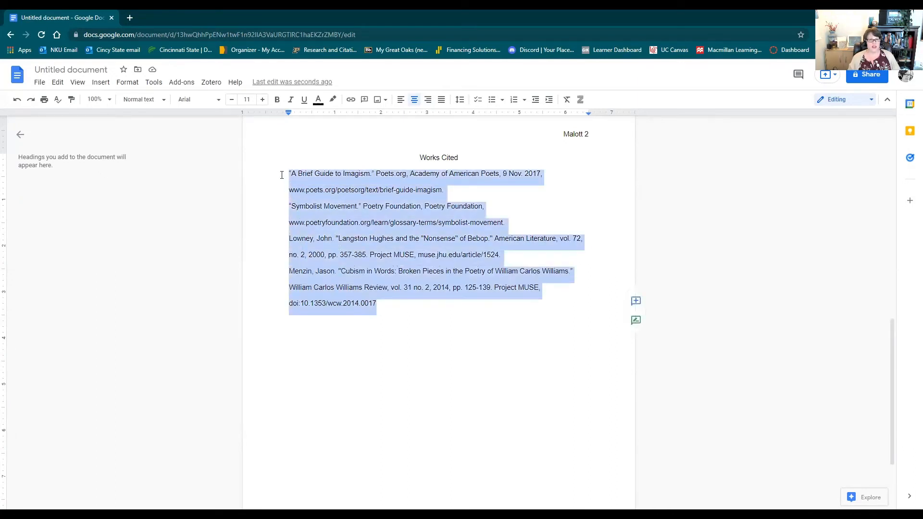
{"action": "right_click", "coordinate": [347, 189]}
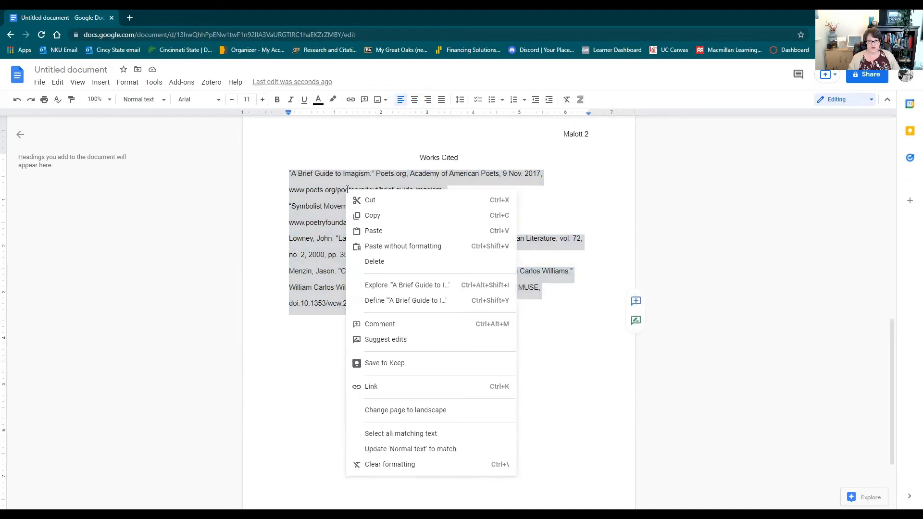
{"action": "left_click", "coordinate": [314, 322]}
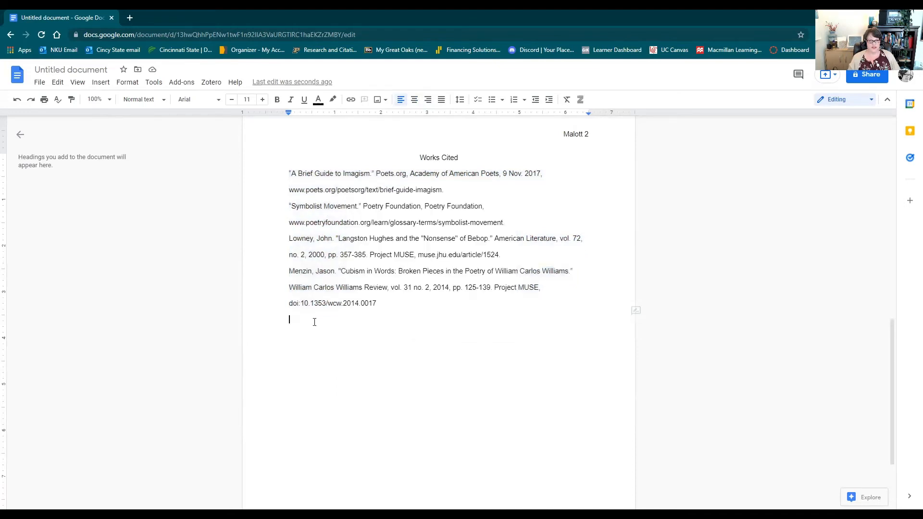
Step: Apply a 0.5-inch hanging indent to all four entries below the Works Cited heading
{"action": "left_click_drag", "start_coordinate": [382, 303], "coordinate": [276, 174]}
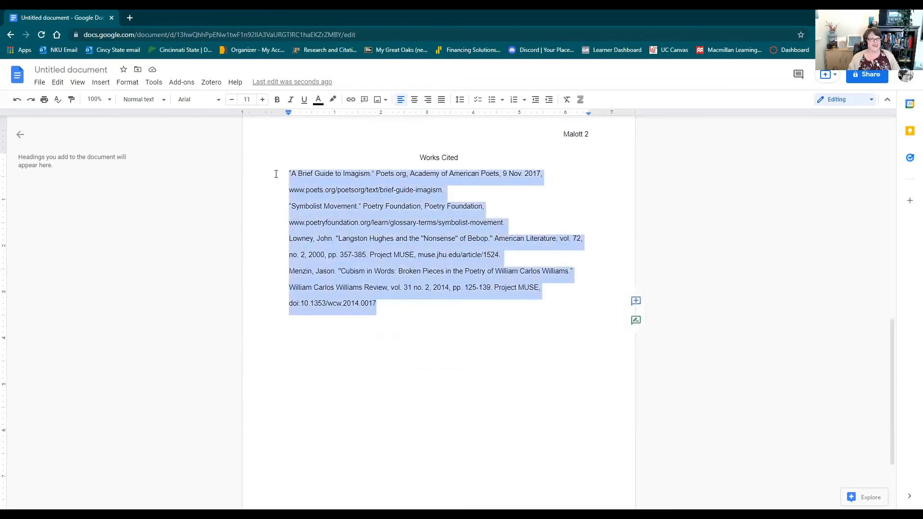
{"action": "left_click", "coordinate": [125, 83]}
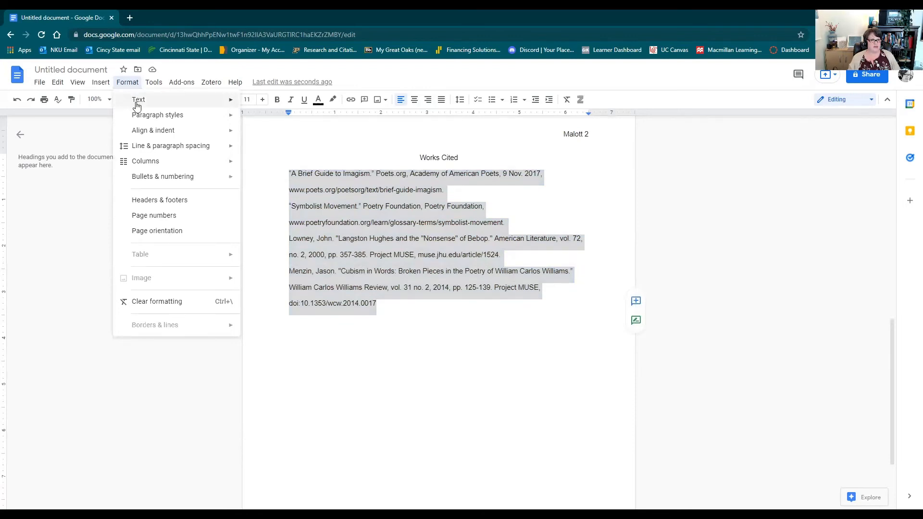
{"action": "mouse_move", "coordinate": [148, 135]}
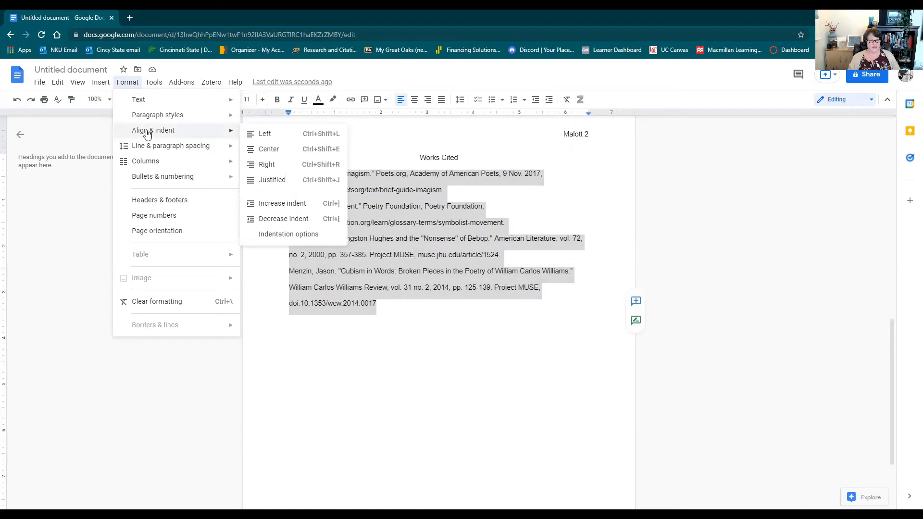
{"action": "left_click", "coordinate": [299, 235]}
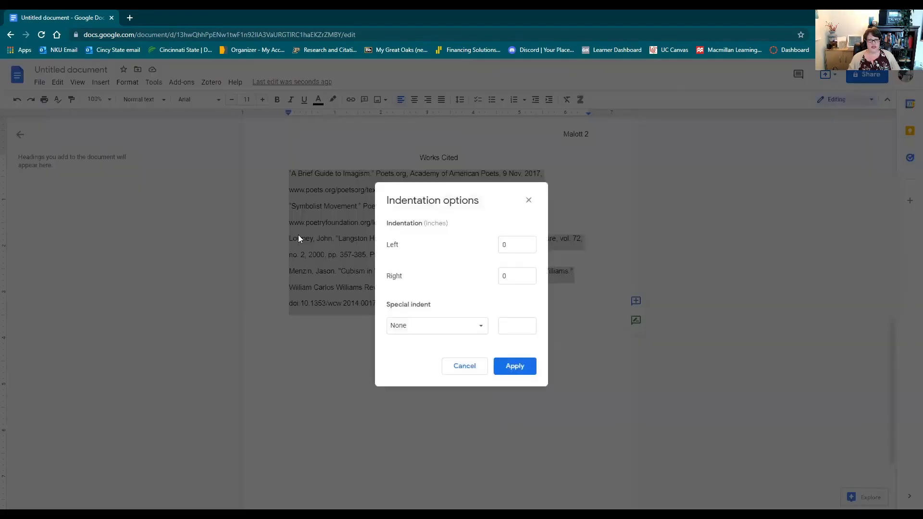
{"action": "left_click", "coordinate": [481, 330]}
{"action": "left_click", "coordinate": [411, 357]}
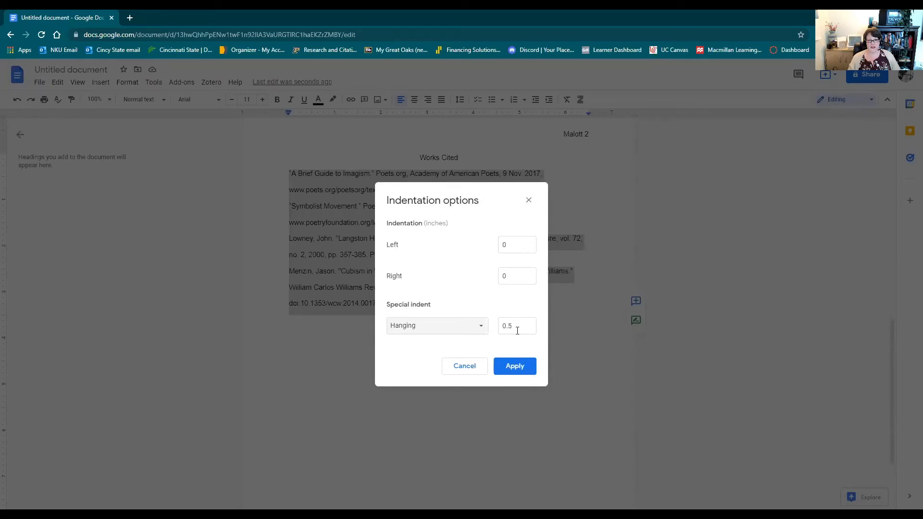
{"action": "left_click", "coordinate": [514, 367]}
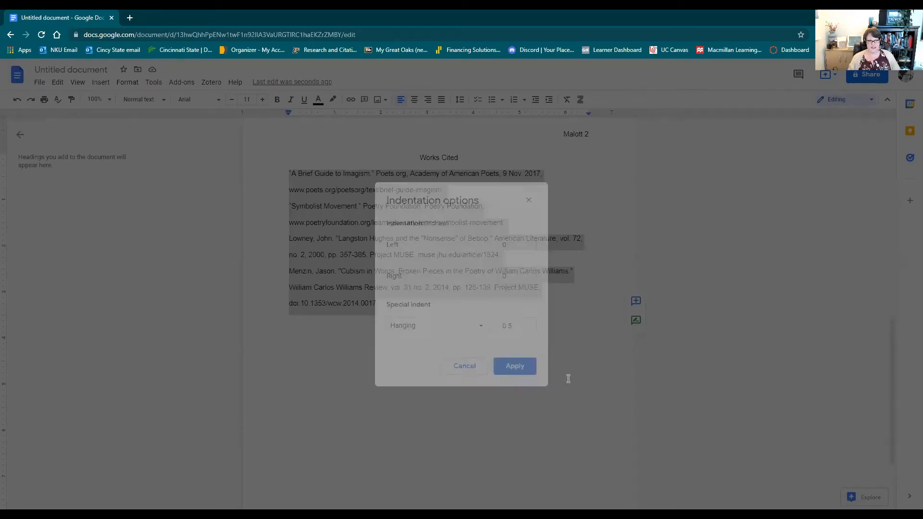
{"action": "left_click", "coordinate": [441, 313]}
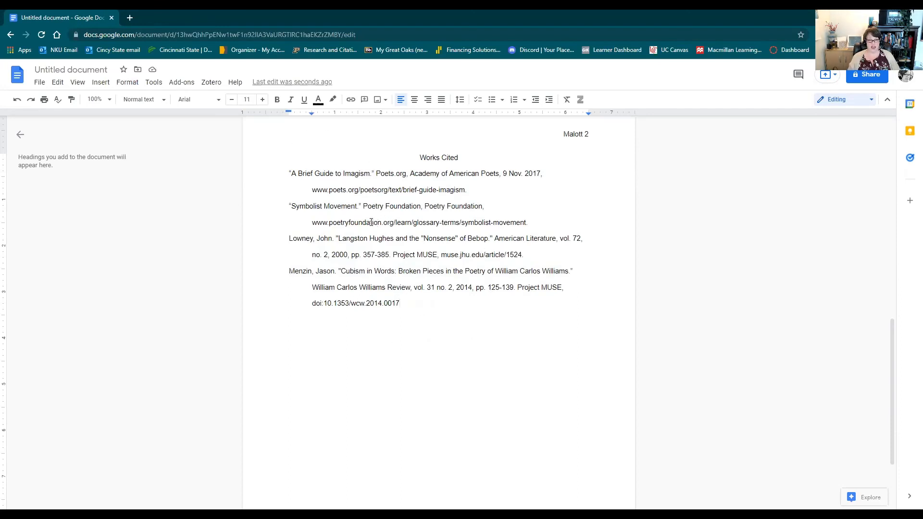
Step: Insert a line break after the "Symbolist Movement" entry, undo the automatic hyperlink on its URL and delete the blank line
{"action": "left_click", "coordinate": [541, 229]}
{"action": "key", "text": "Return"}
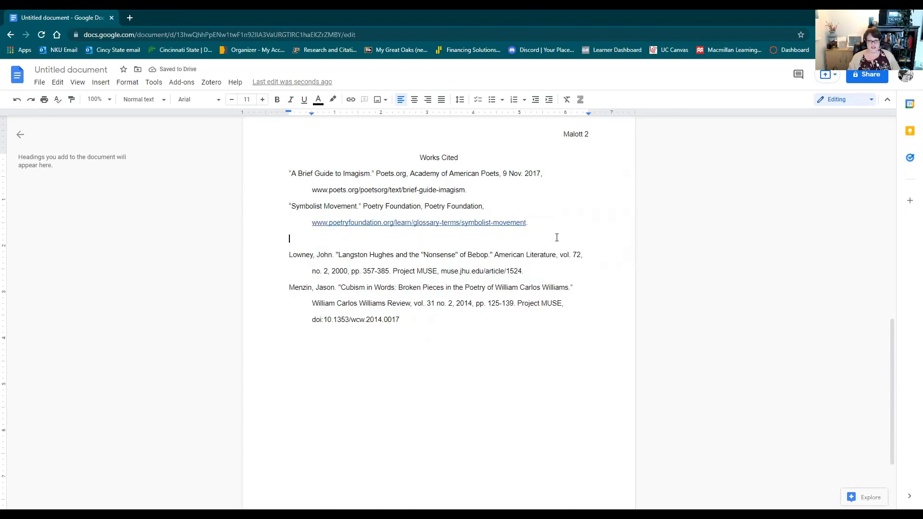
{"action": "key", "text": "ctrl+z"}
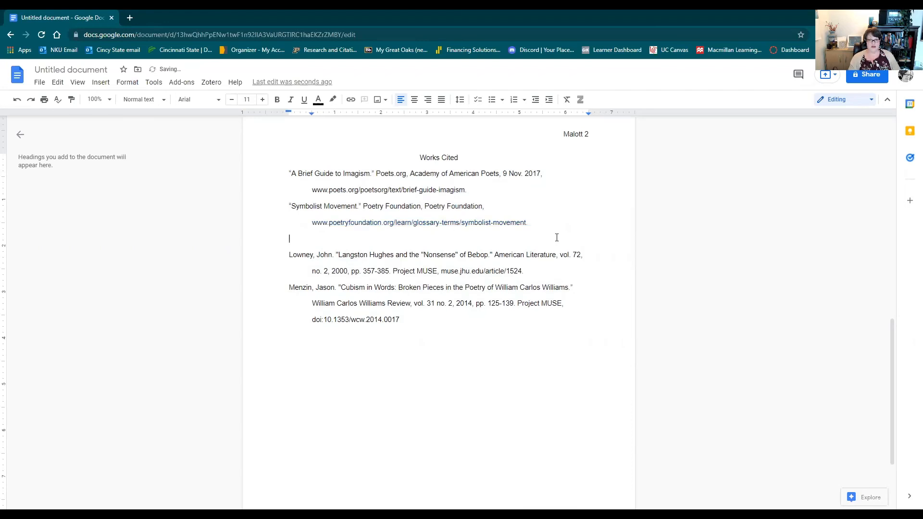
{"action": "key", "text": "BackSpace"}
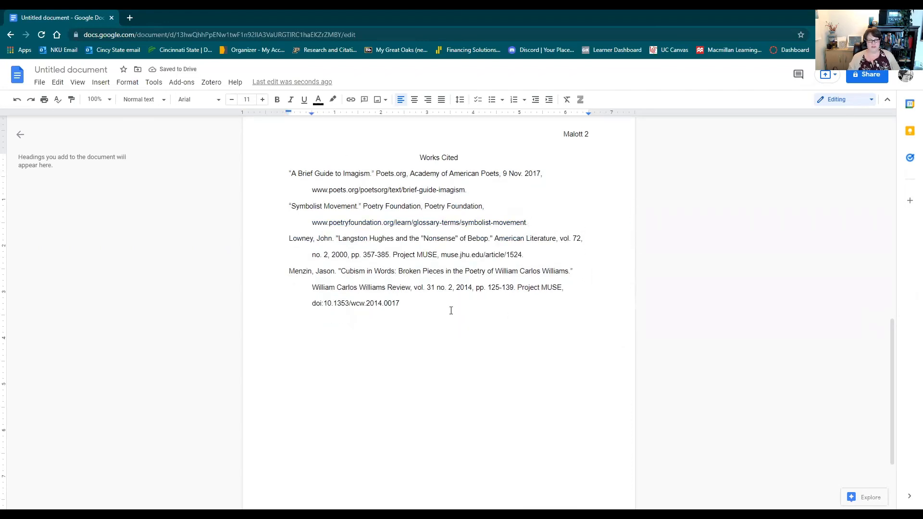
Step: Turn the web address in the "Symbolist Movement" entry into a hyperlink and remove that link again
{"action": "left_click_drag", "start_coordinate": [532, 222], "coordinate": [302, 221]}
{"action": "right_click", "coordinate": [389, 224]}
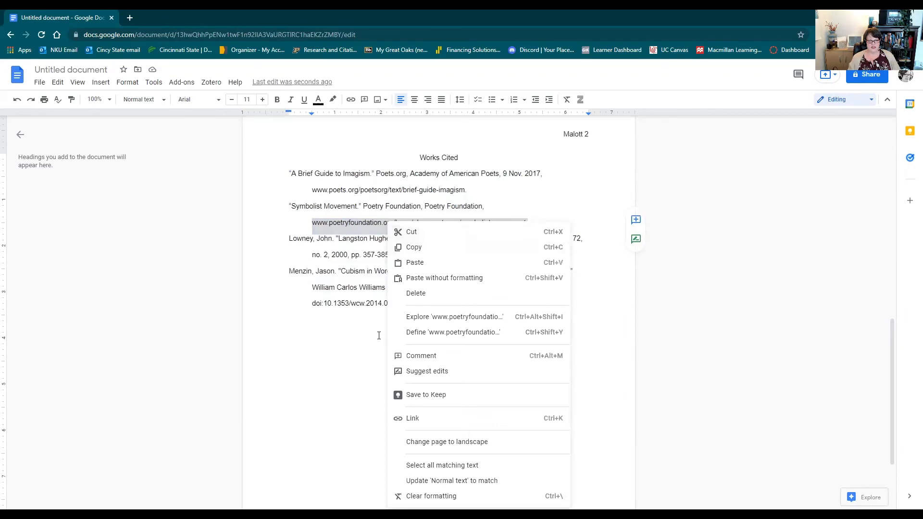
{"action": "left_click", "coordinate": [396, 419]}
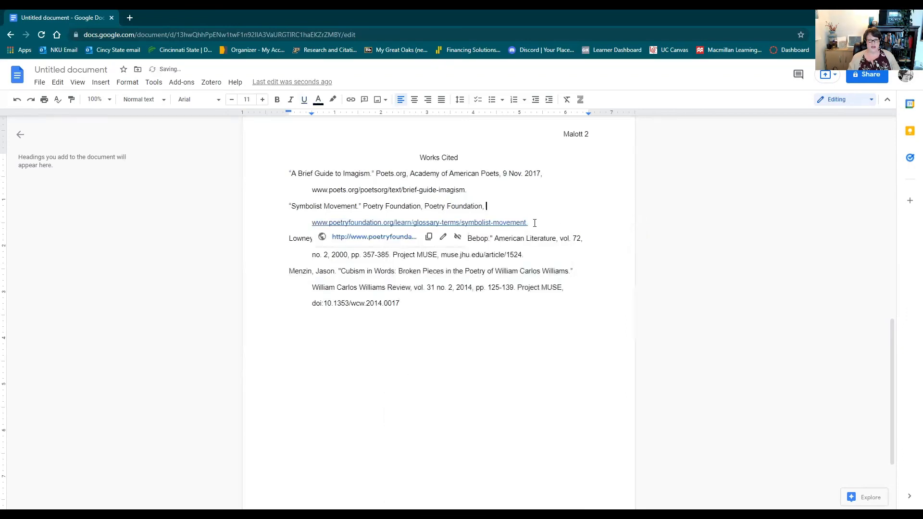
{"action": "left_click_drag", "start_coordinate": [534, 222], "coordinate": [312, 223]}
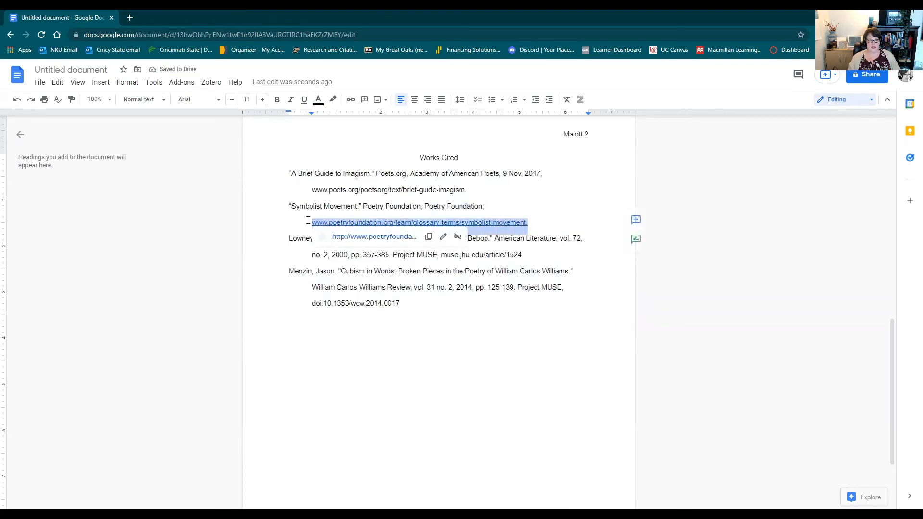
{"action": "right_click", "coordinate": [502, 224]}
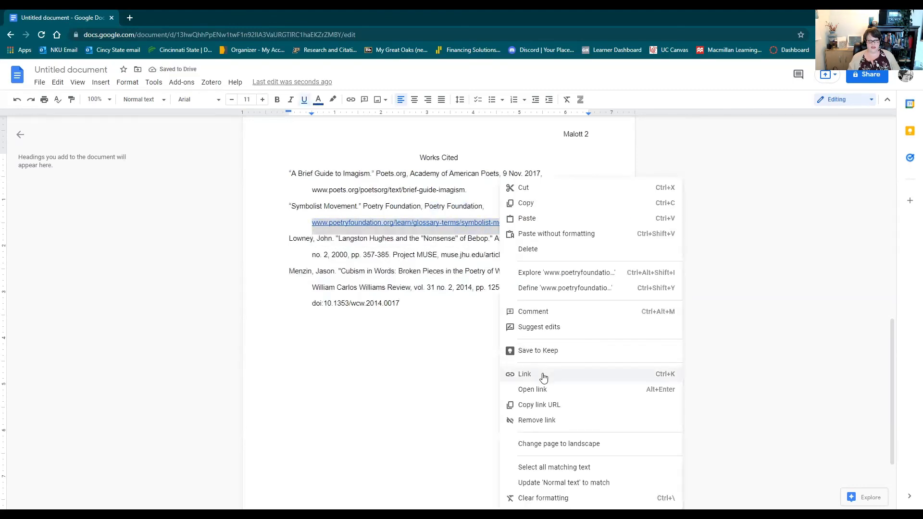
{"action": "left_click", "coordinate": [532, 421]}
{"action": "left_click", "coordinate": [547, 386]}
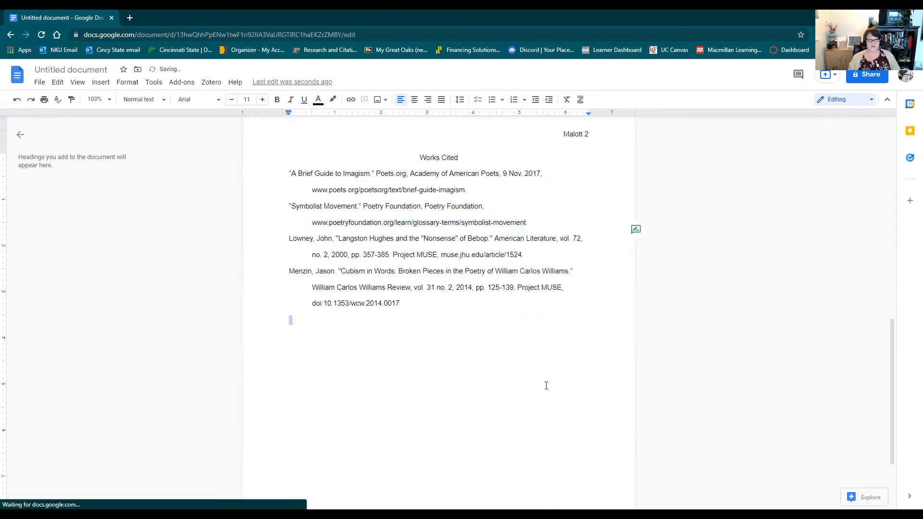
Step: Add a period after the DOI at the end of the last Works Cited entry
{"action": "left_click", "coordinate": [427, 311]}
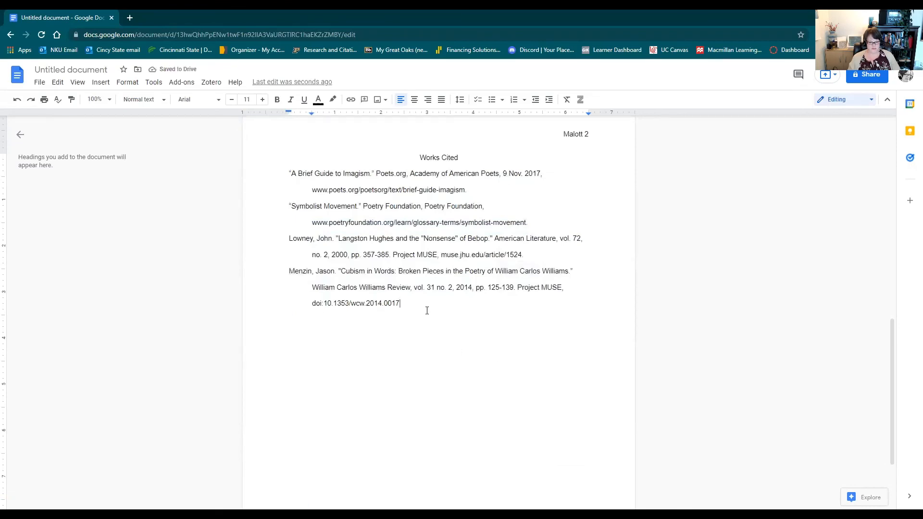
{"action": "type", "text": "."}
{"action": "scroll", "coordinate": [468, 345], "scroll_direction": "down", "scroll_amount": 3}
{"action": "scroll", "coordinate": [481, 316], "scroll_direction": "up", "scroll_amount": 8}
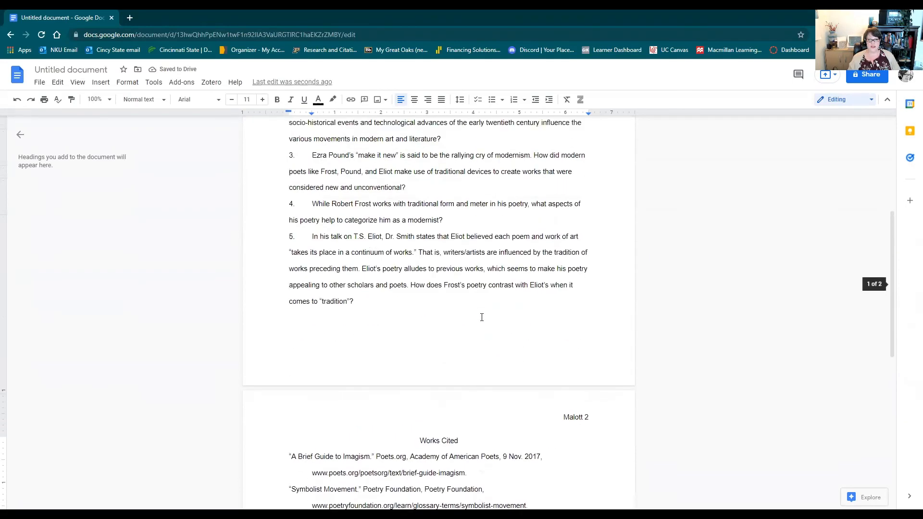
{"action": "scroll", "coordinate": [482, 317], "scroll_direction": "up", "scroll_amount": 5}
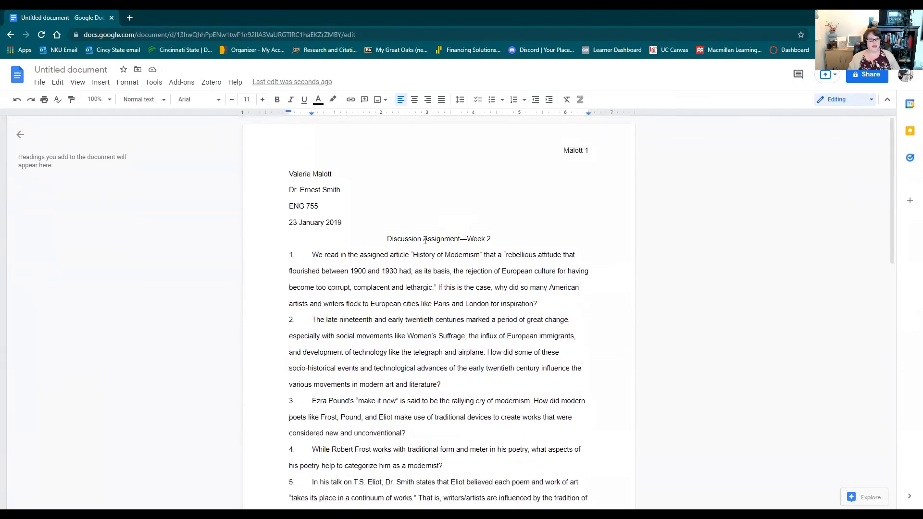